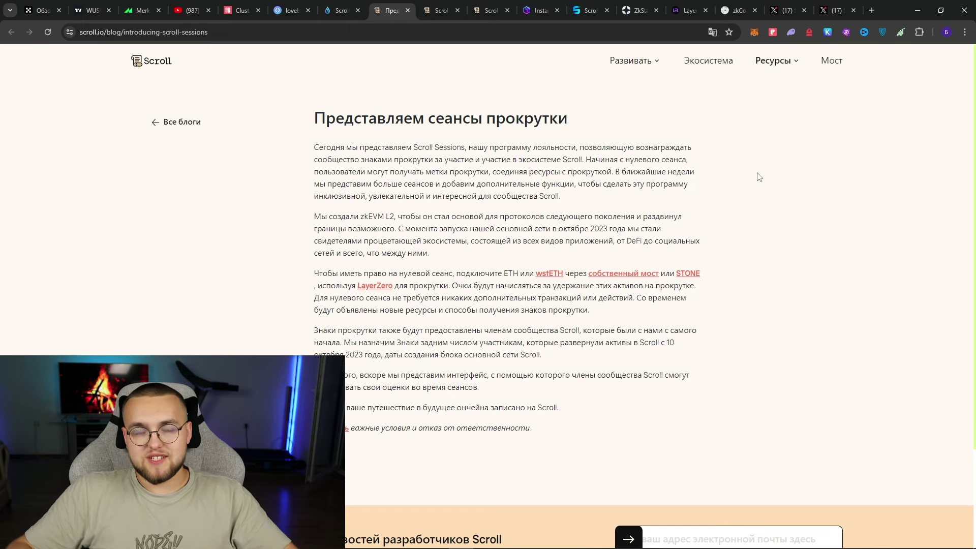
Step: Go to the Relay bridge page and connect the MetaMask wallet to it
left_click(755, 32)
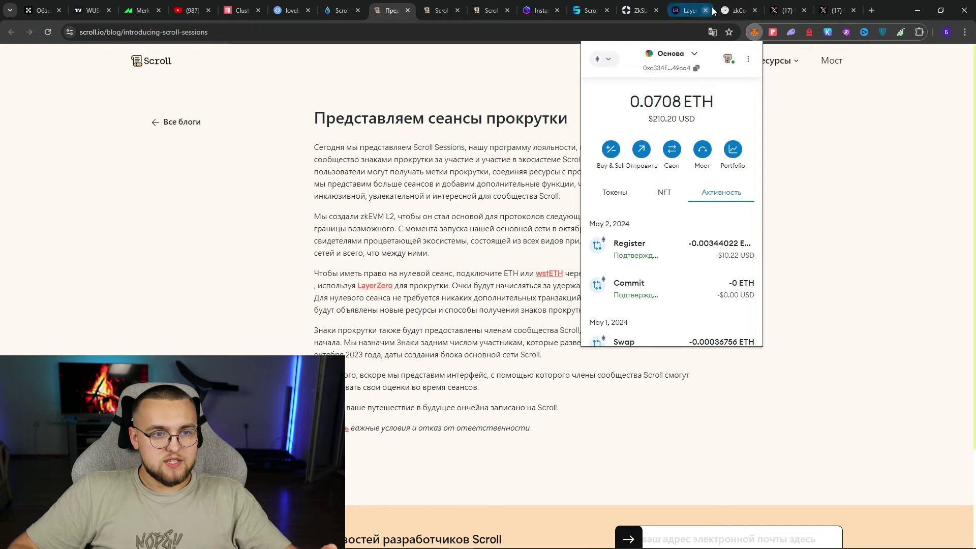
left_click(696, 11)
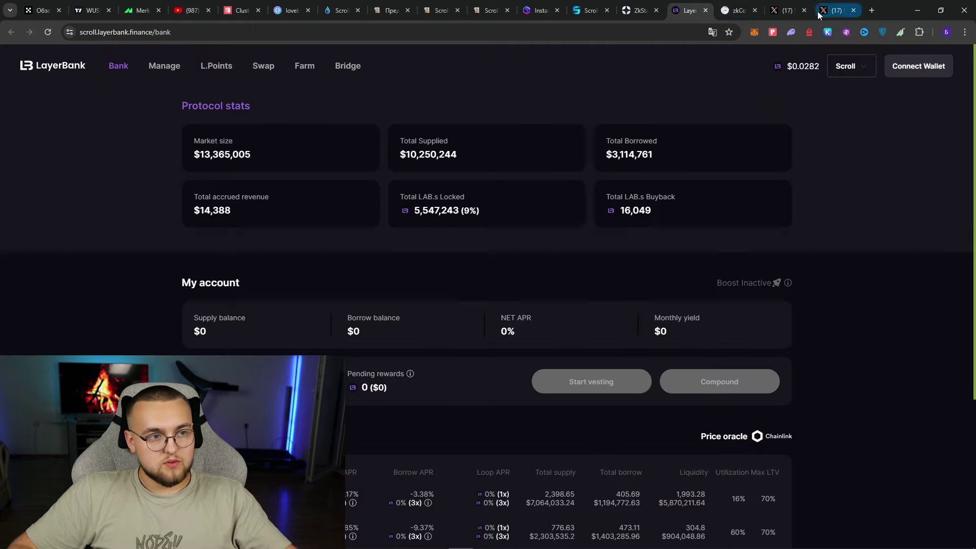
left_click(539, 12)
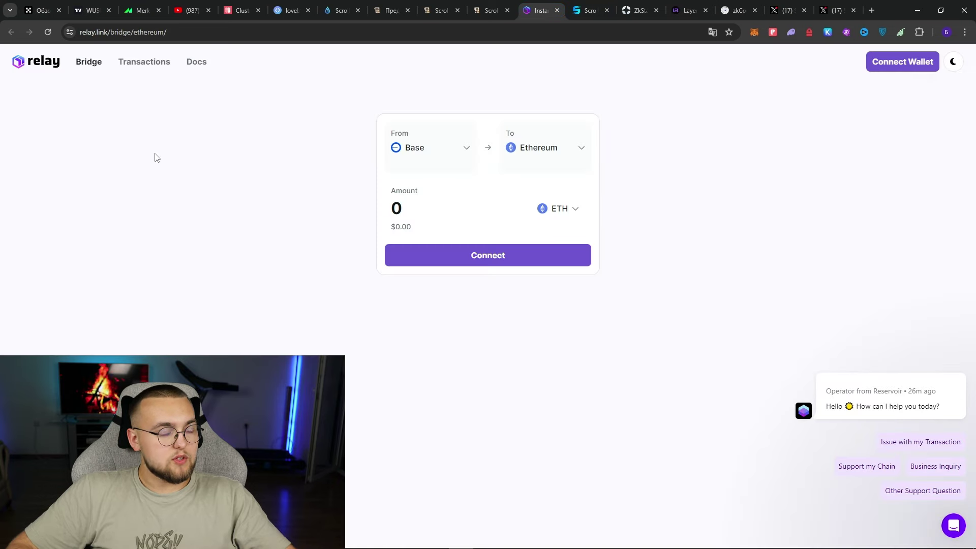
left_click(889, 63)
left_click(447, 249)
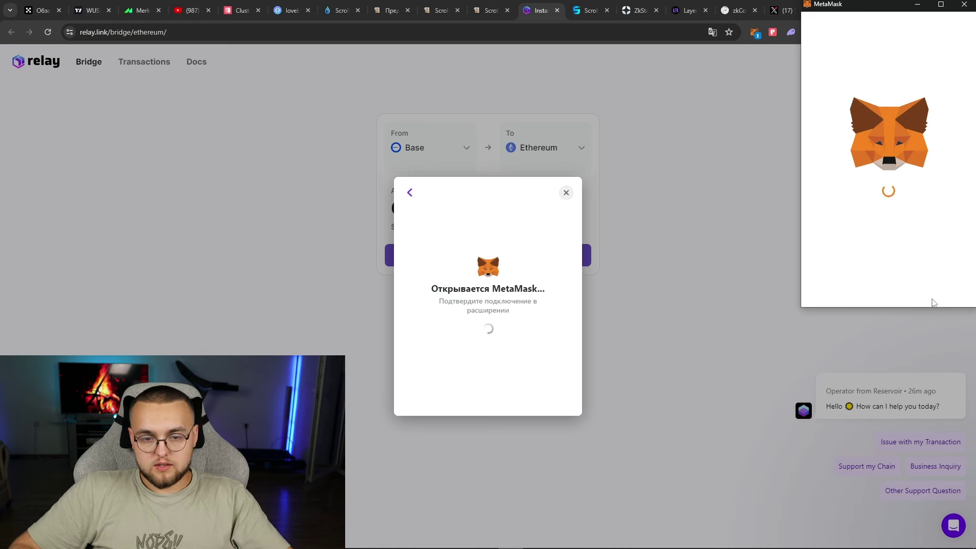
left_click(923, 287)
left_click(923, 287)
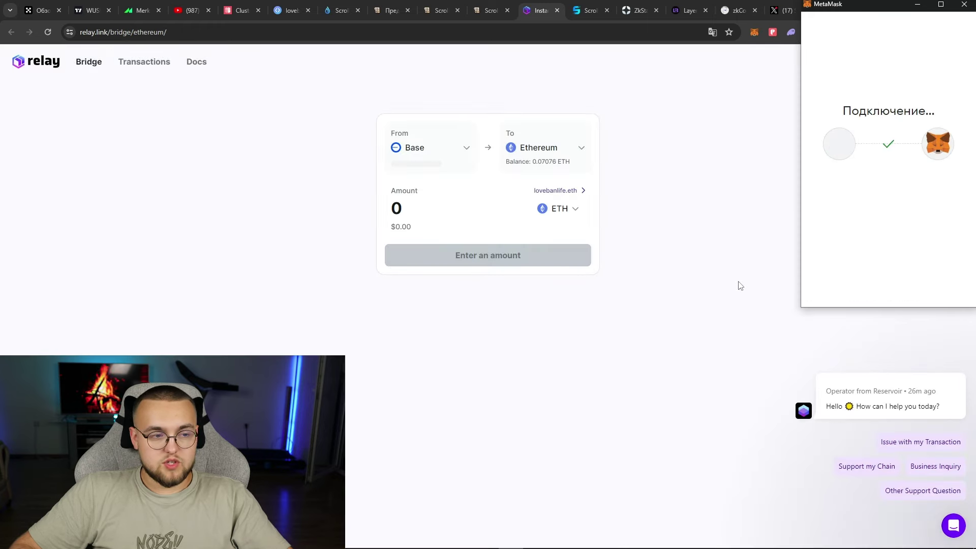
Step: Bridge 0.02 ETH from Base to Ethereum through Relay and approve the transaction in Pocket Universe and MetaMask
left_click(756, 33)
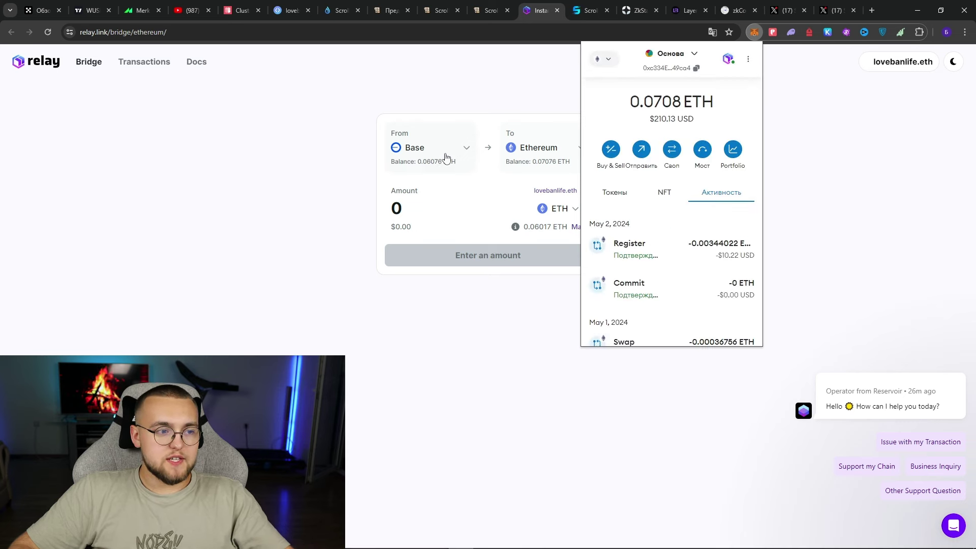
left_click(810, 148)
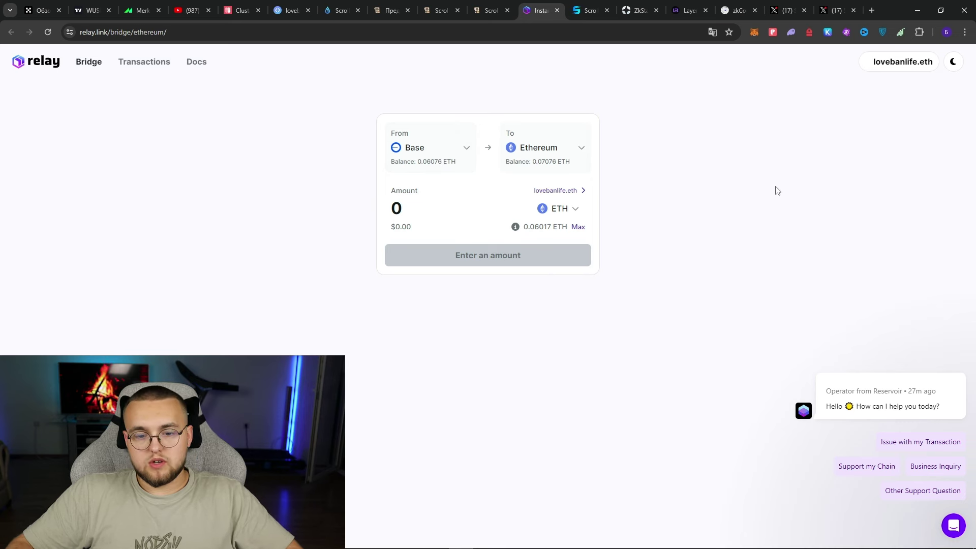
type("0.02")
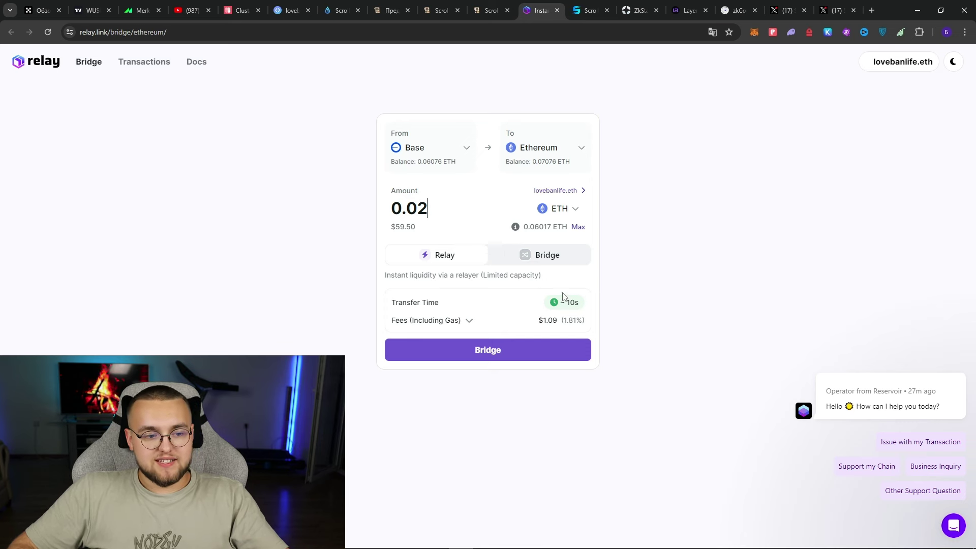
left_click(538, 350)
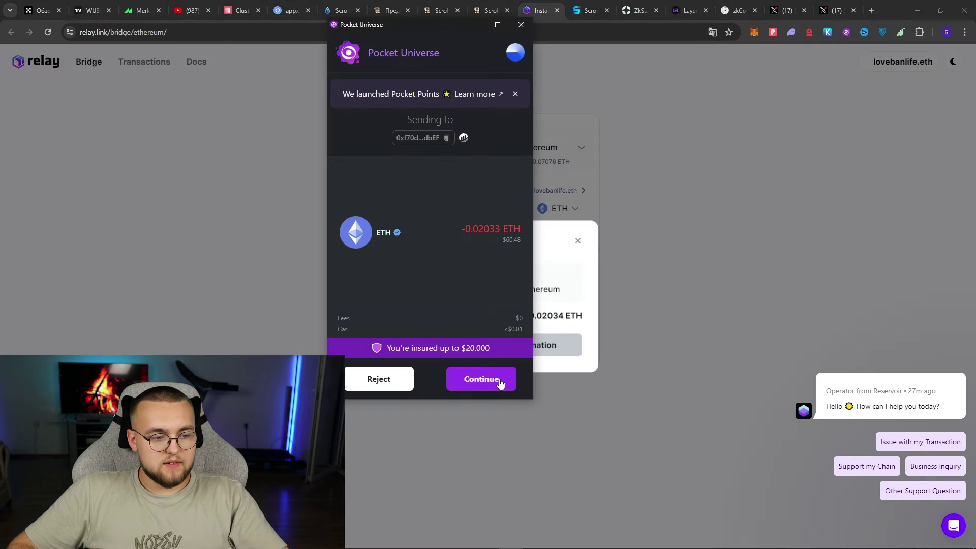
left_click(490, 379)
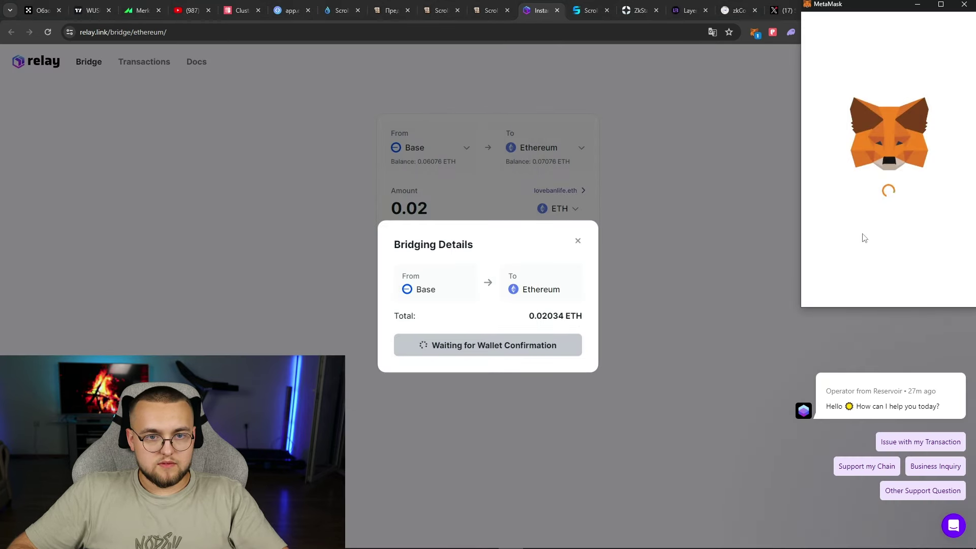
scroll(918, 244, "down", 1)
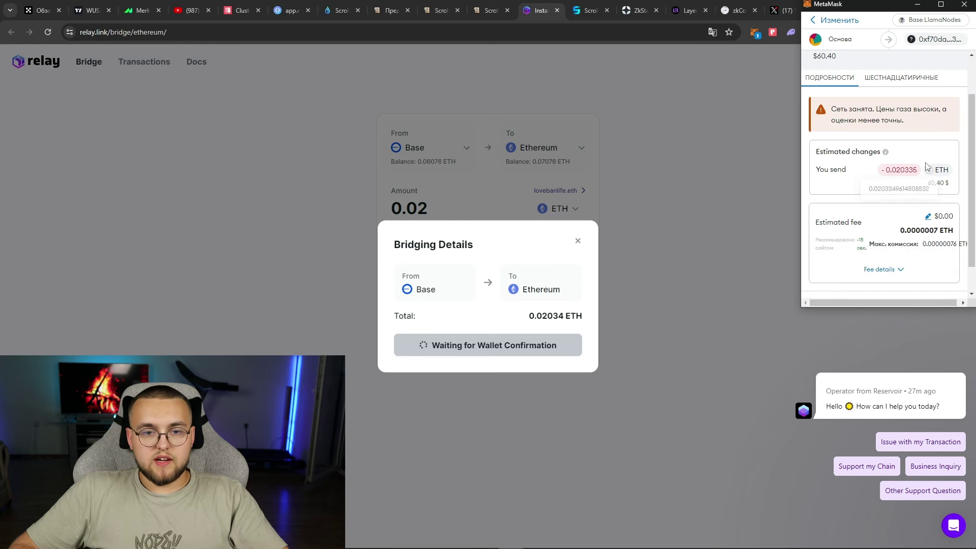
scroll(935, 185, "down", 1)
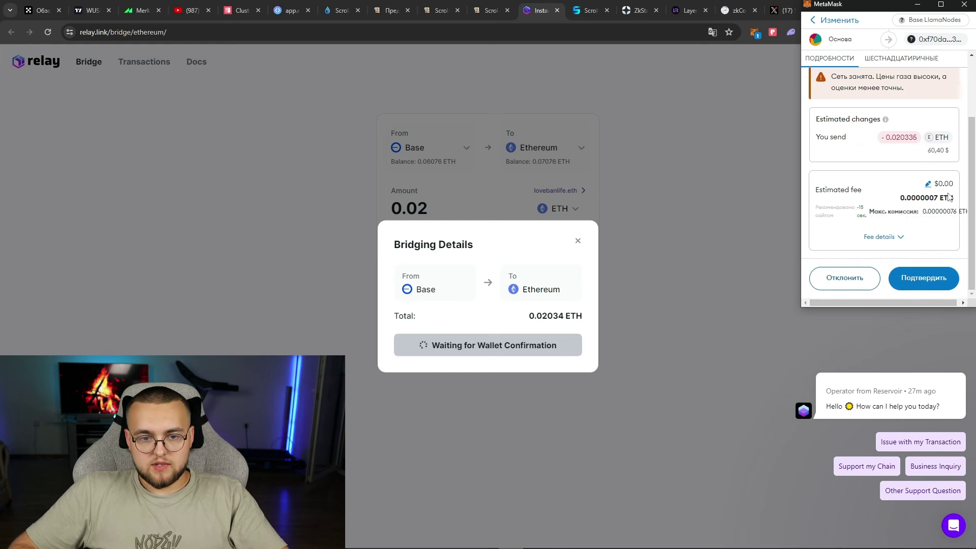
left_click(935, 278)
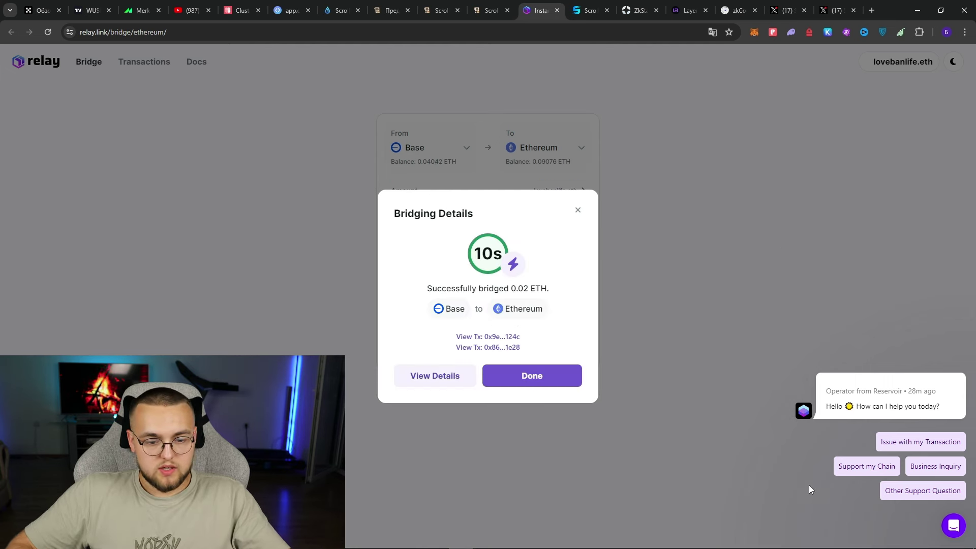
Step: Check the Ethereum-side bridge transaction on Etherscan, highlight its fee in dollars, and return to Relay
left_click(503, 348)
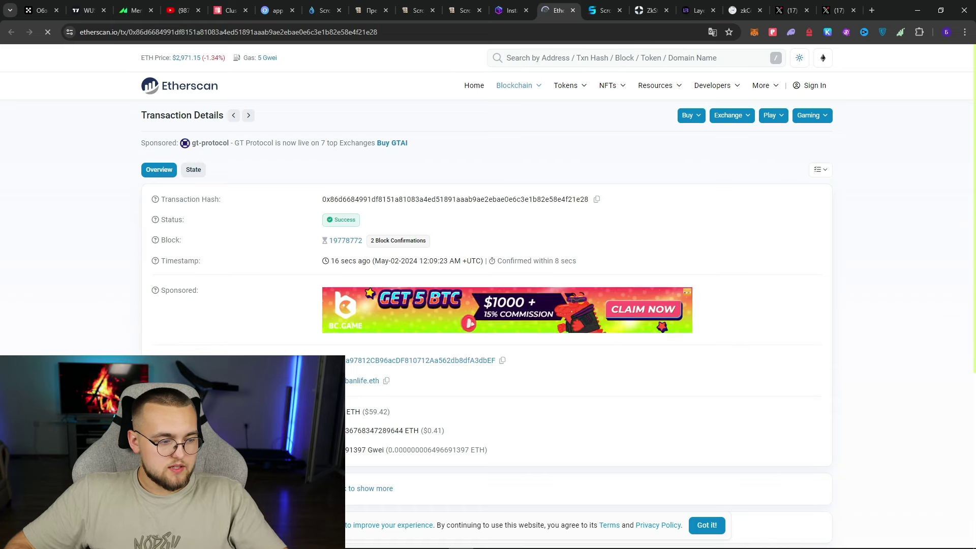
left_click_drag(444, 431, 418, 431)
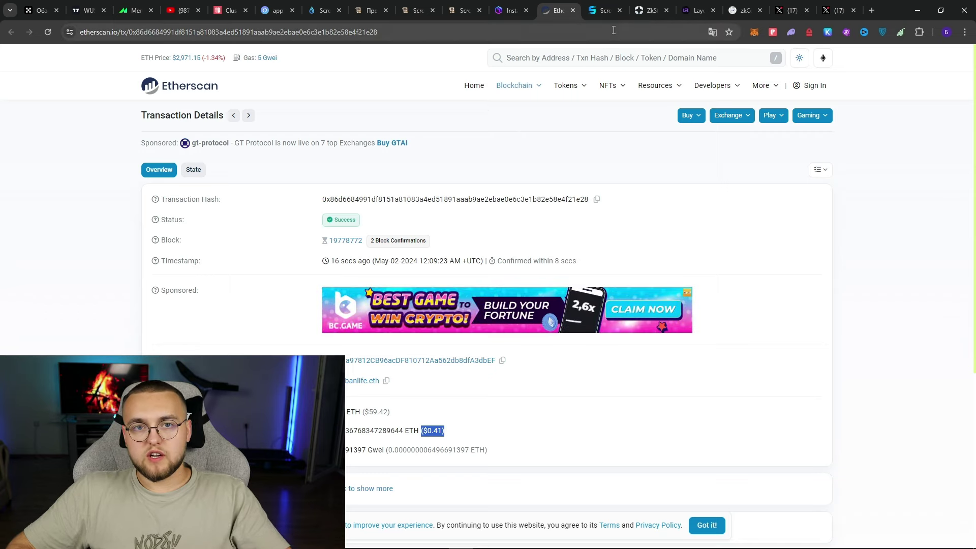
mouse_move(610, 96)
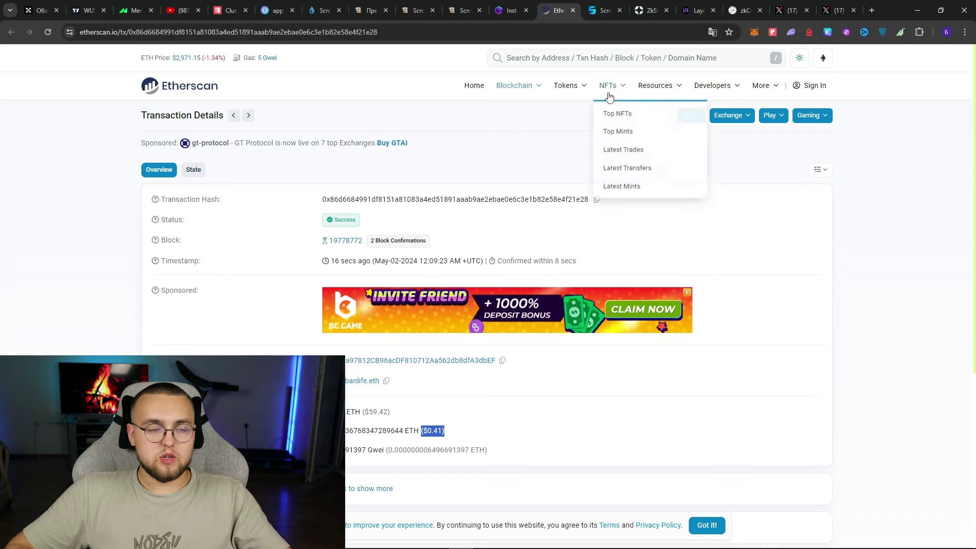
left_click(574, 10)
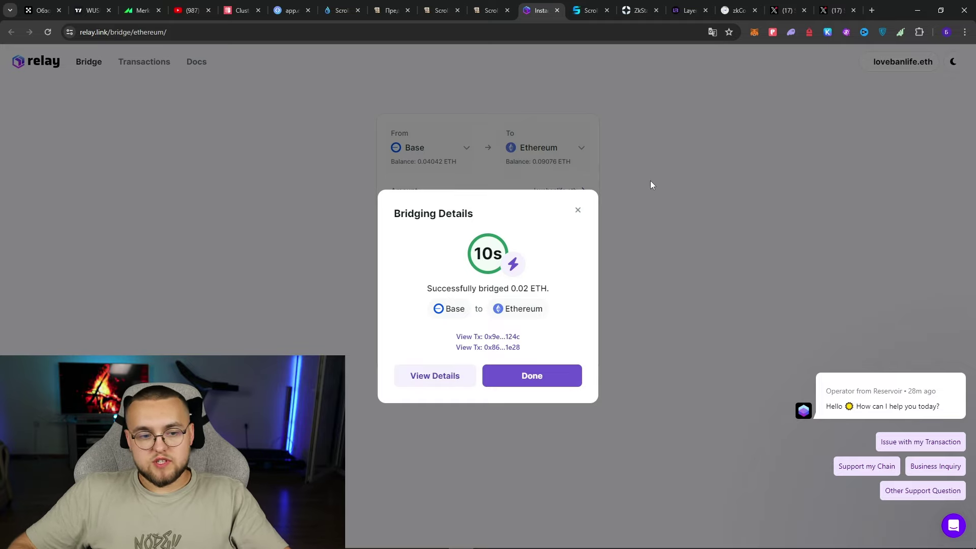
Step: Switch to Telegram and view the channel information of "Banlife теперь в Telegram"
left_click(460, 538)
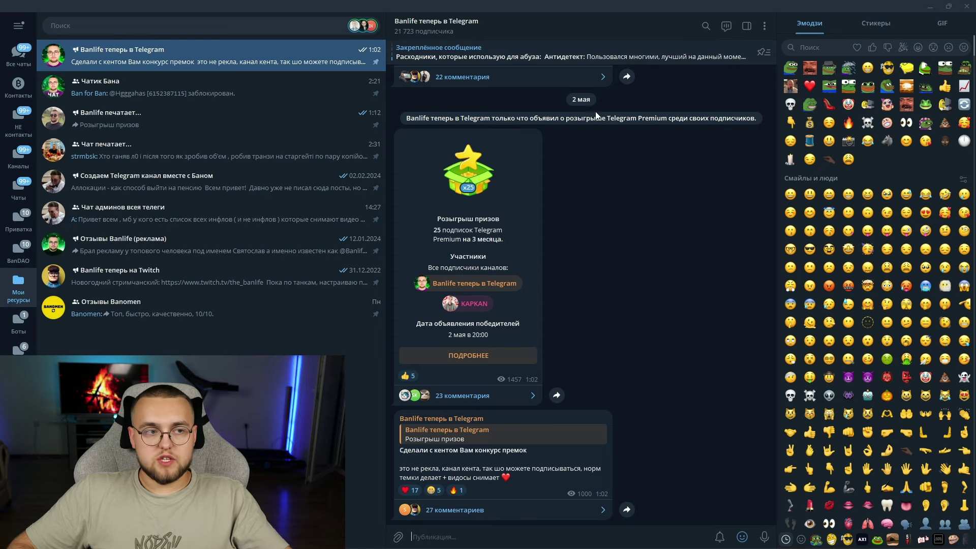
left_click(509, 27)
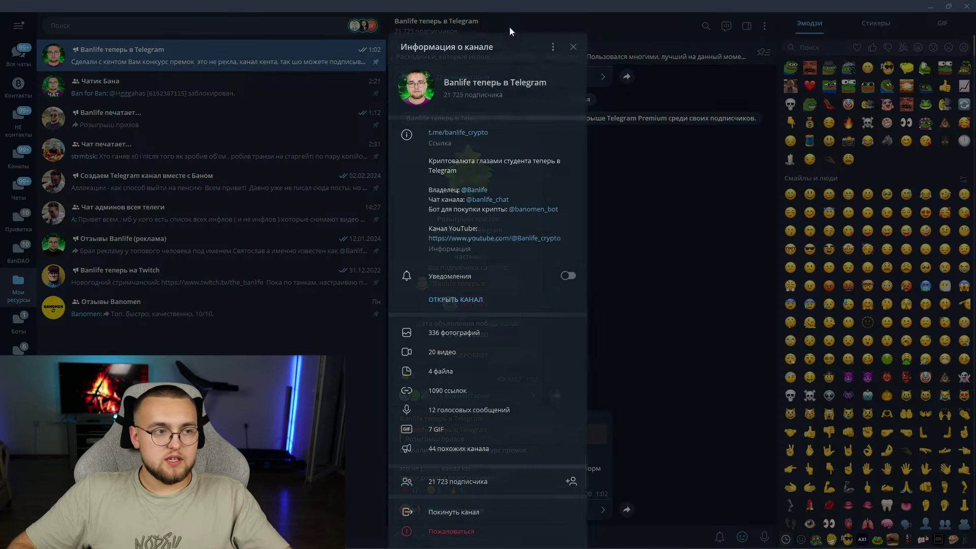
left_click(686, 182)
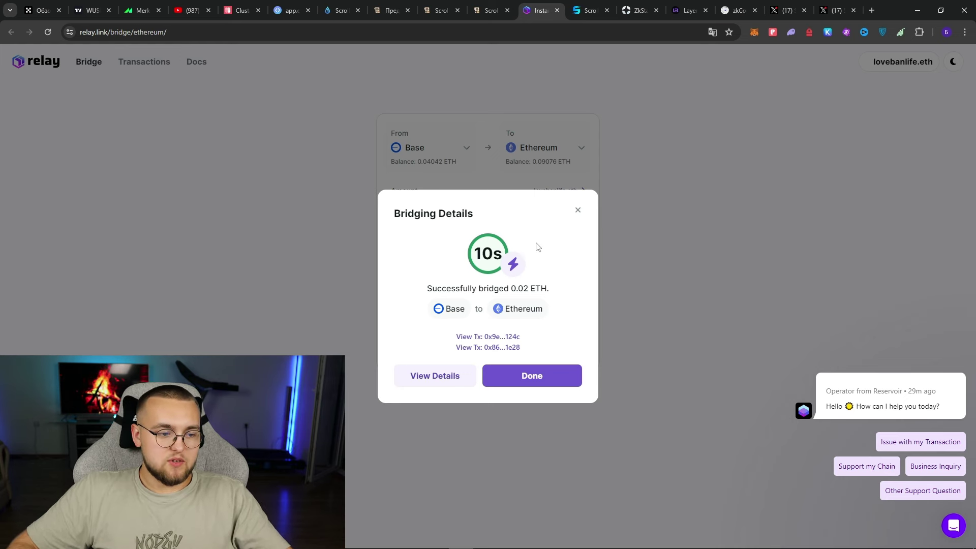
Step: Dismiss Relay's bridging details and inspect the incoming ETH transaction on the Ethereum network in MetaMask
left_click(560, 378)
left_click(756, 33)
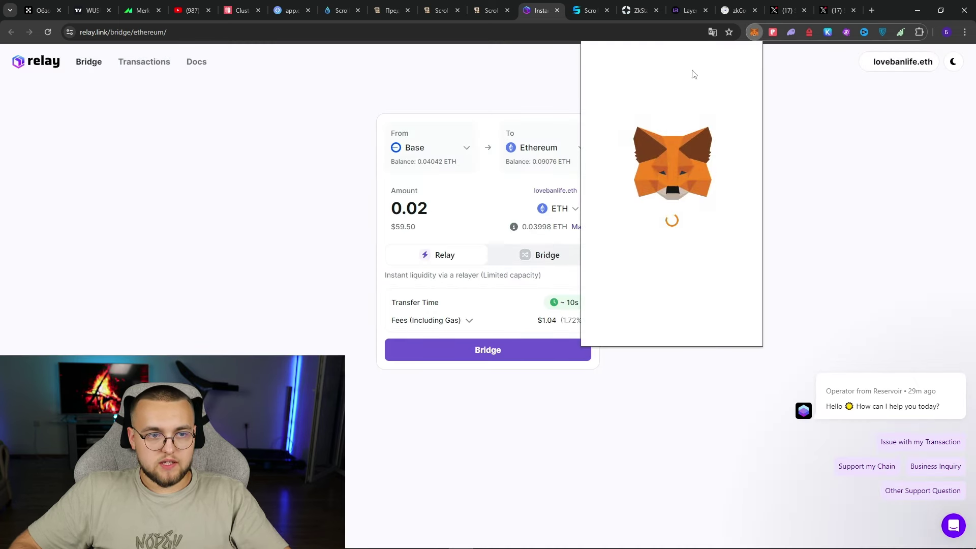
left_click(671, 54)
key("Escape")
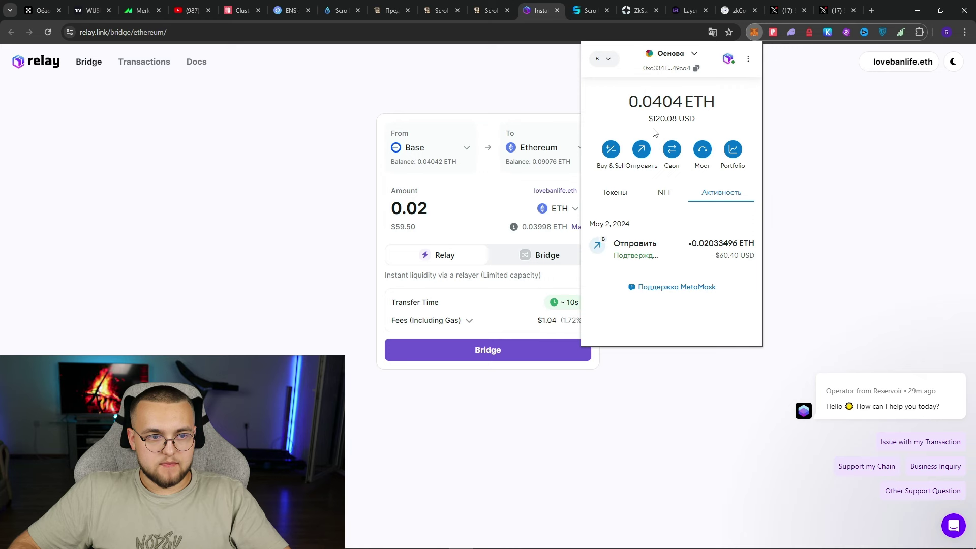
left_click(615, 192)
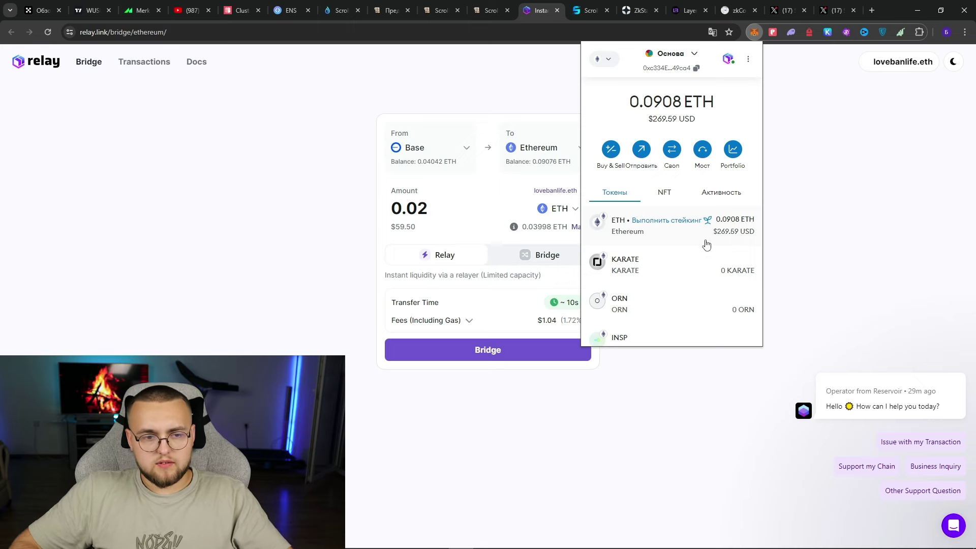
left_click(733, 238)
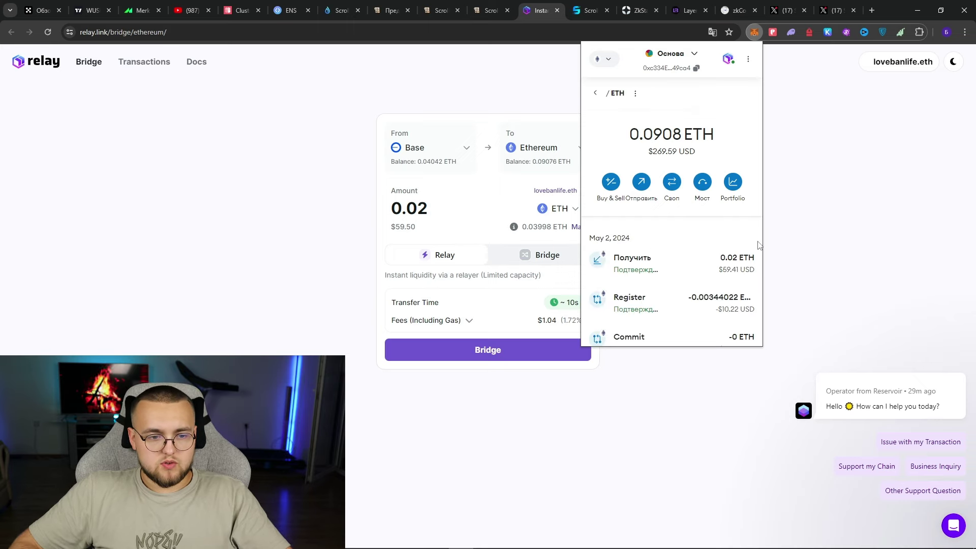
left_click(671, 268)
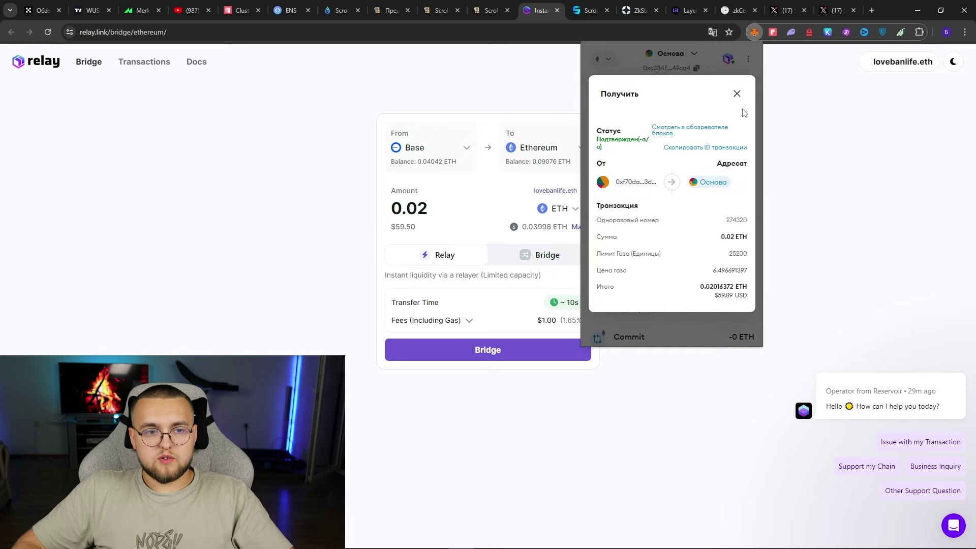
left_click(738, 94)
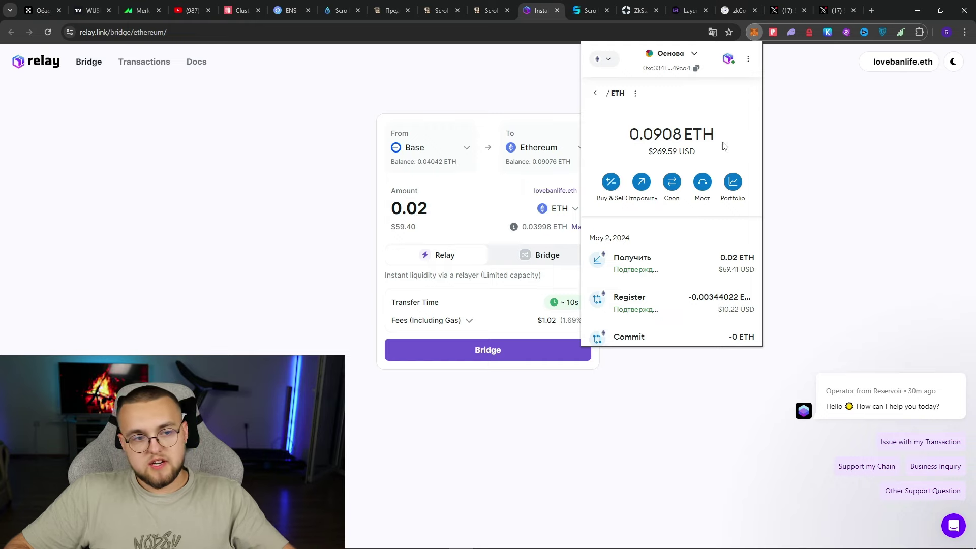
Step: Reload the official Scroll bridge page and enter 0.03 ETH as the deposit from Ethereum to Scroll
left_click(397, 12)
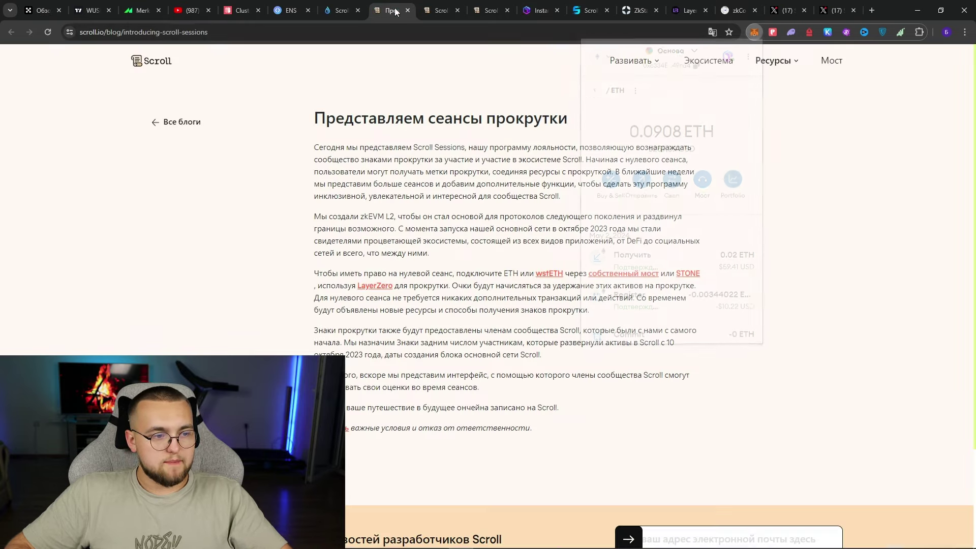
left_click(444, 14)
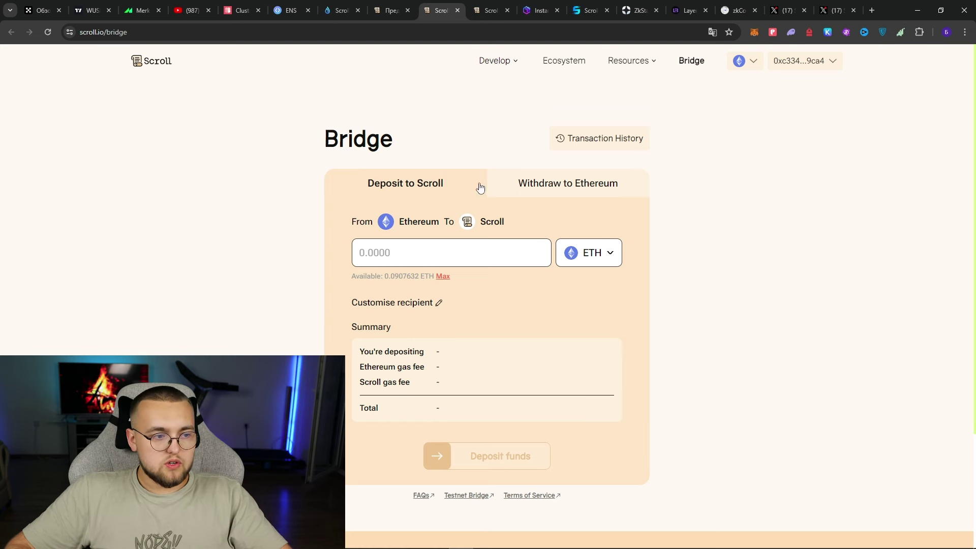
left_click(49, 32)
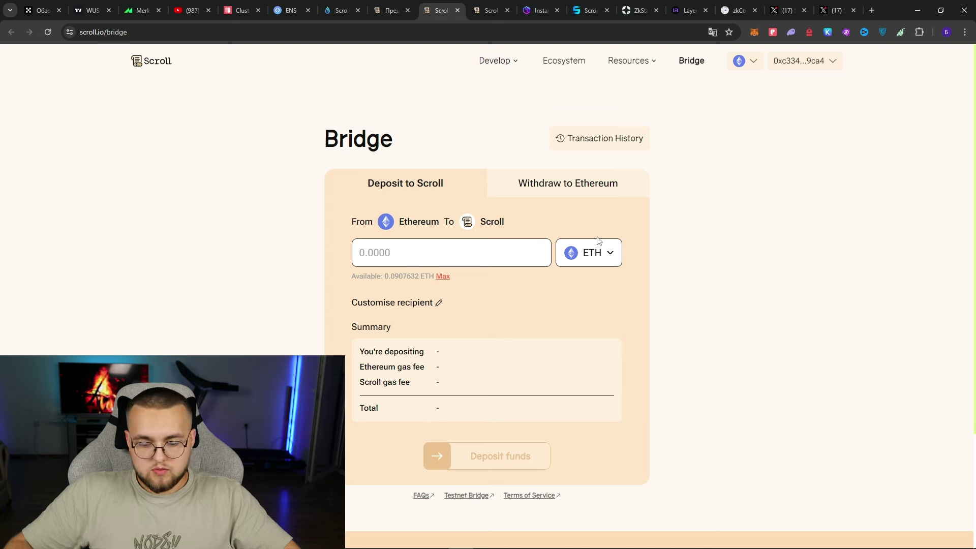
type("0.")
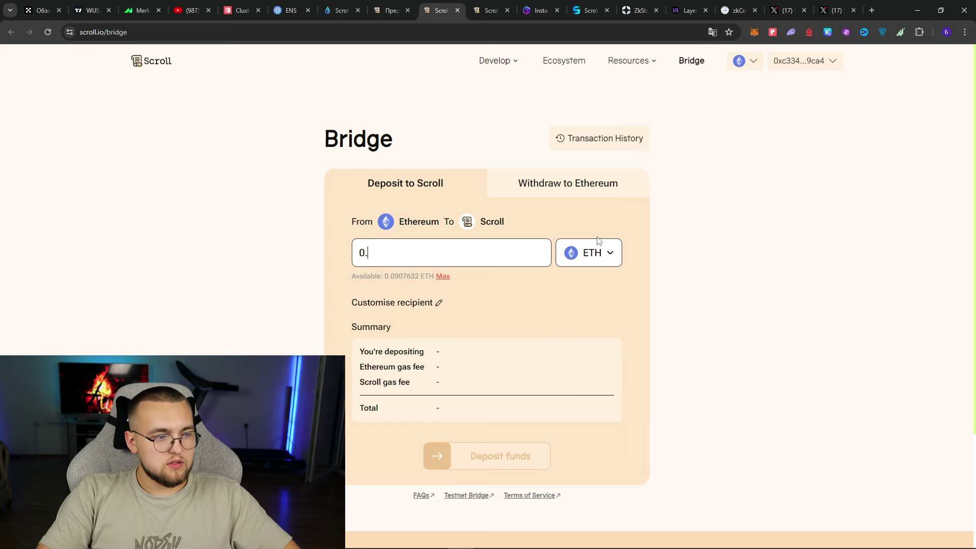
type("03")
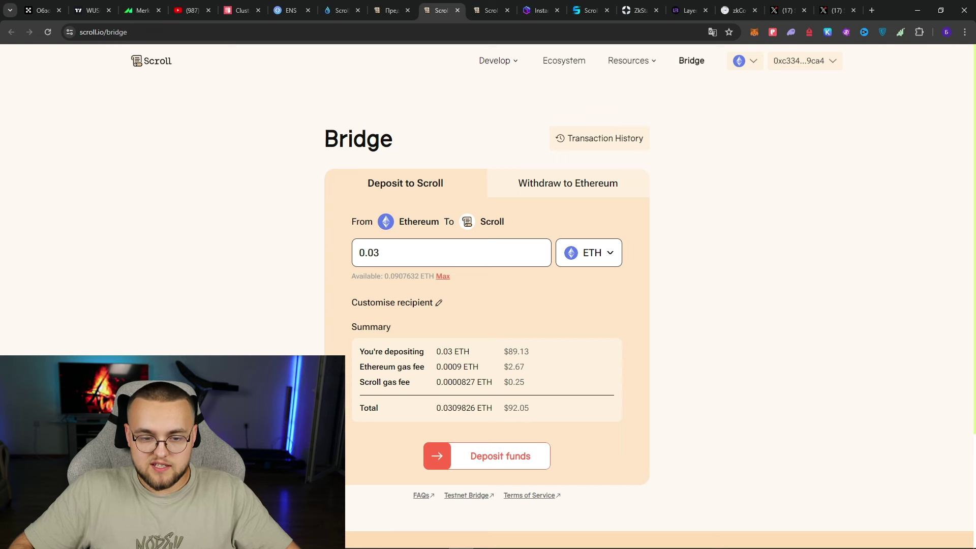
mouse_move(938, 538)
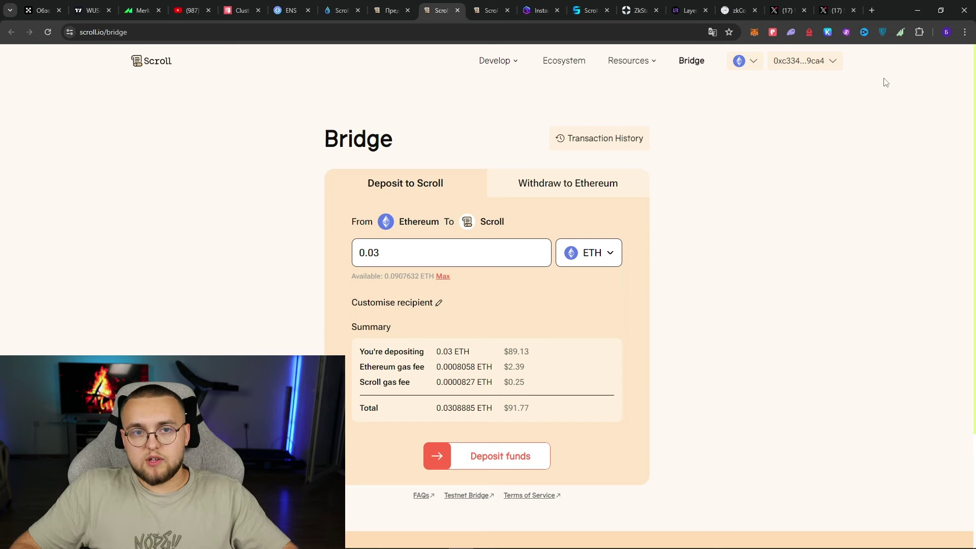
Step: Find the Scroll network on ChainList, add it to MetaMask, and open the wallet to check it
left_click(872, 13)
type("cha")
key("Return")
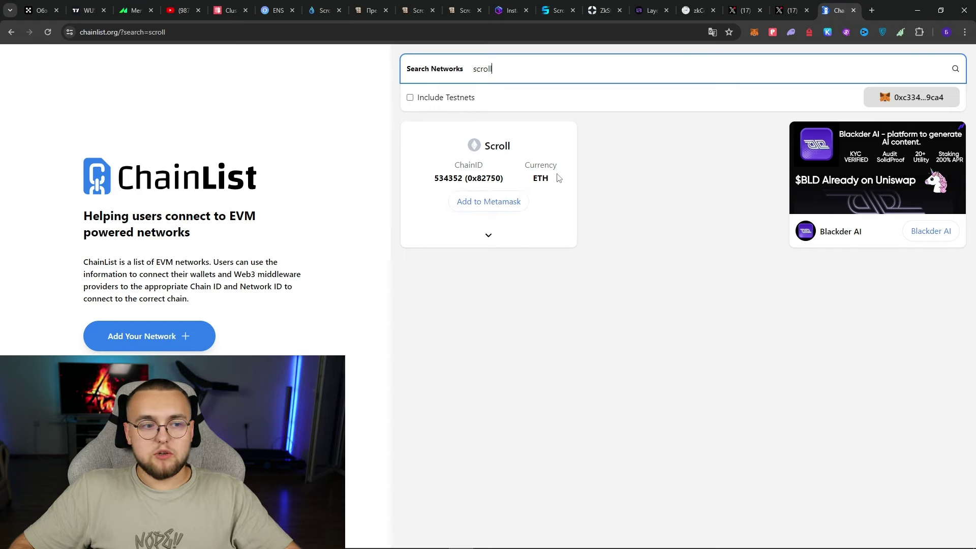
left_click(498, 202)
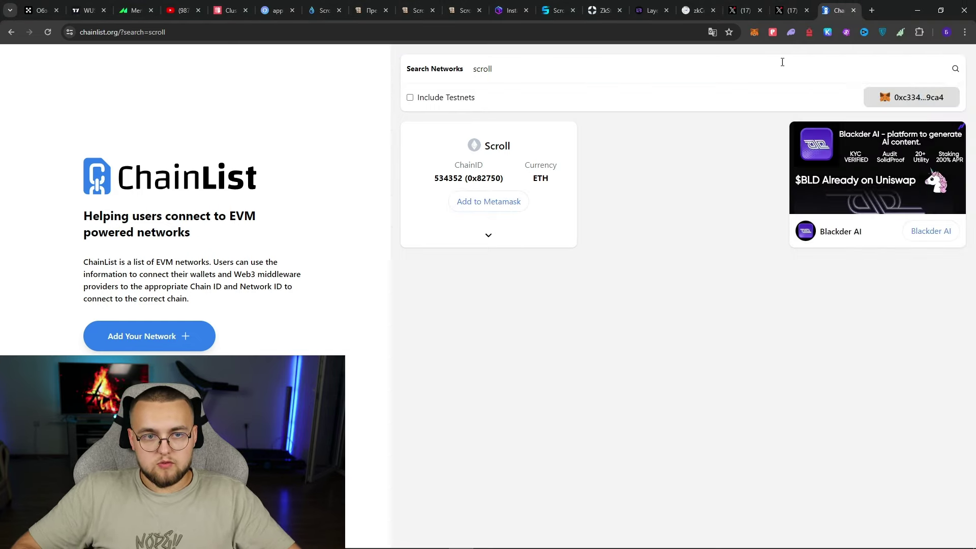
left_click(753, 32)
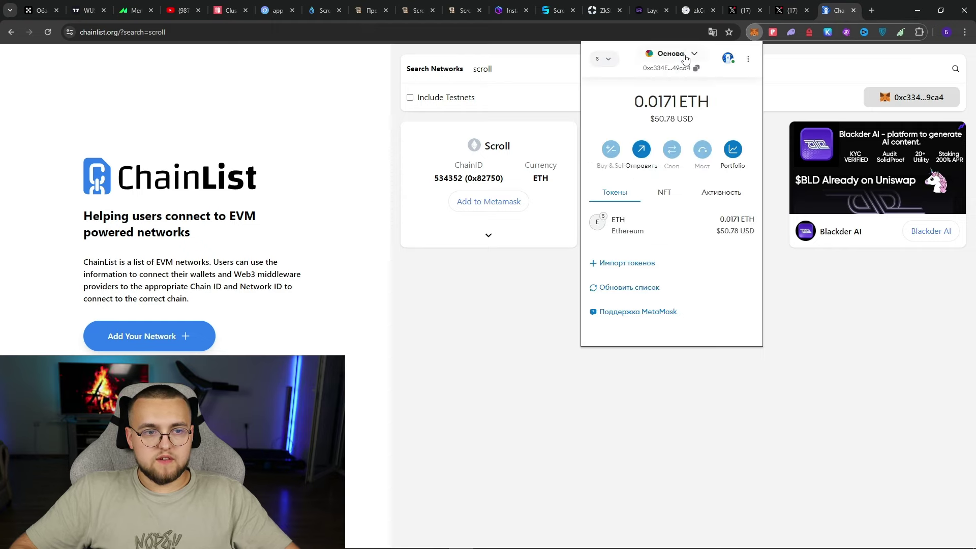
left_click(666, 56)
left_click(739, 65)
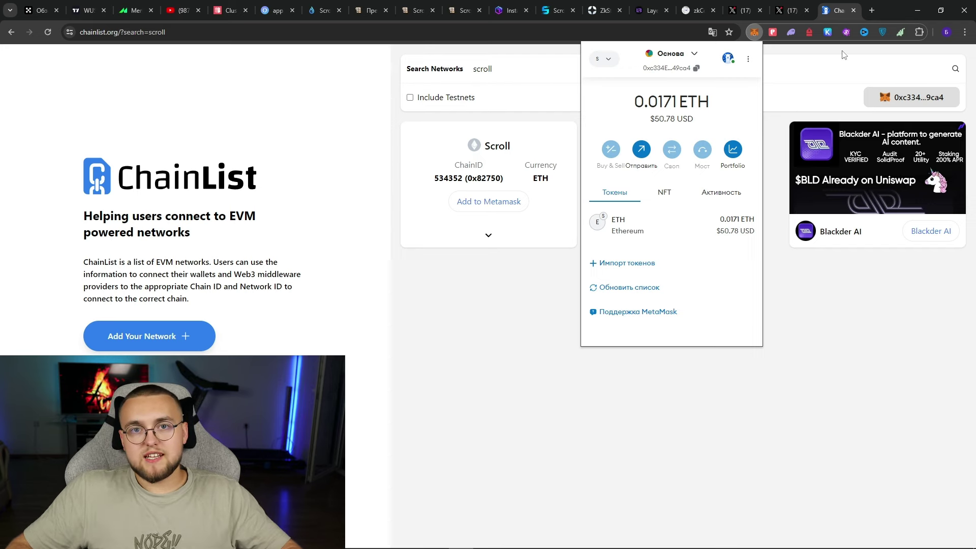
Step: On the official Scroll bridge, set up a withdrawal of 0.01 ETH from Scroll to Ethereum
left_click(418, 10)
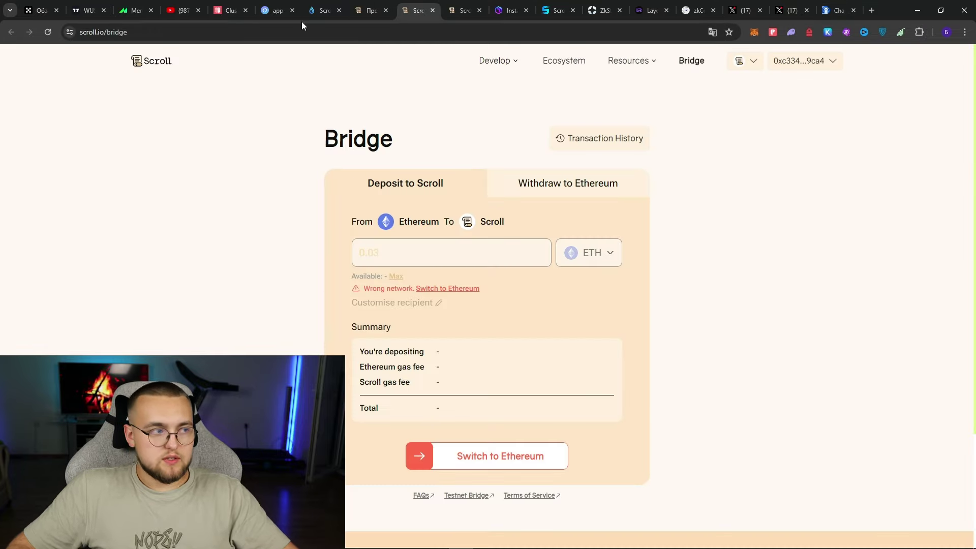
left_click(596, 186)
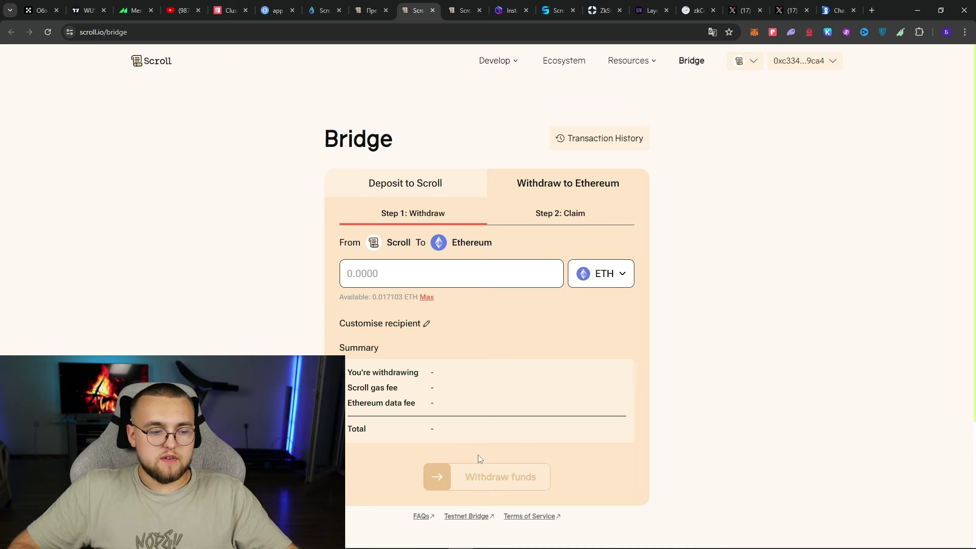
left_click(427, 297)
left_click_drag(367, 274, 482, 276)
key("BackSpace")
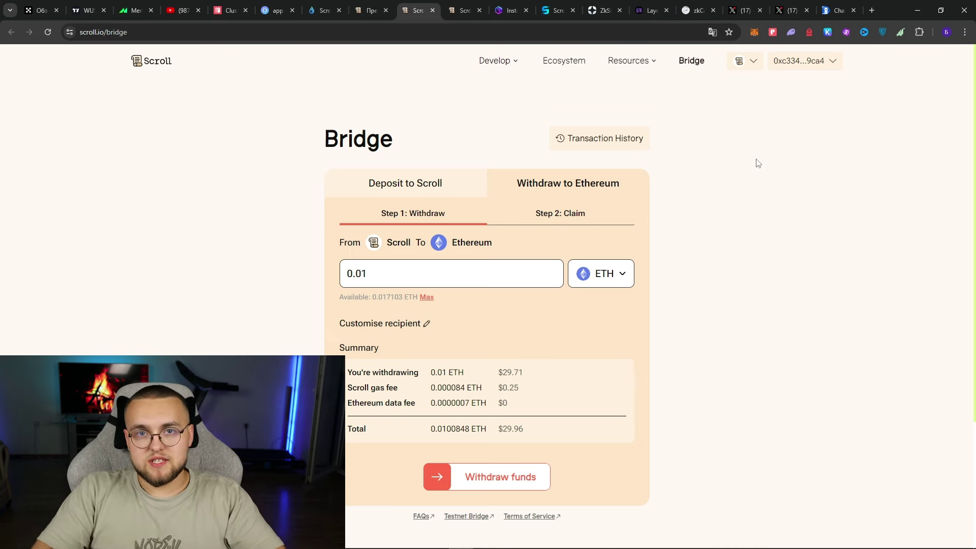
Step: Switch to the Scroll Ecosystem page and look through the list of all protocols
left_click(465, 10)
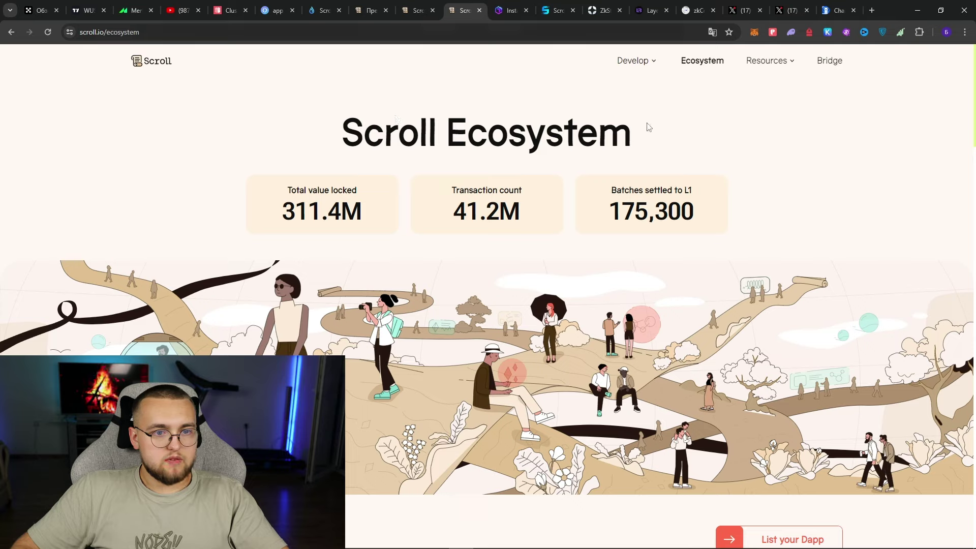
scroll(704, 70, "down", 10)
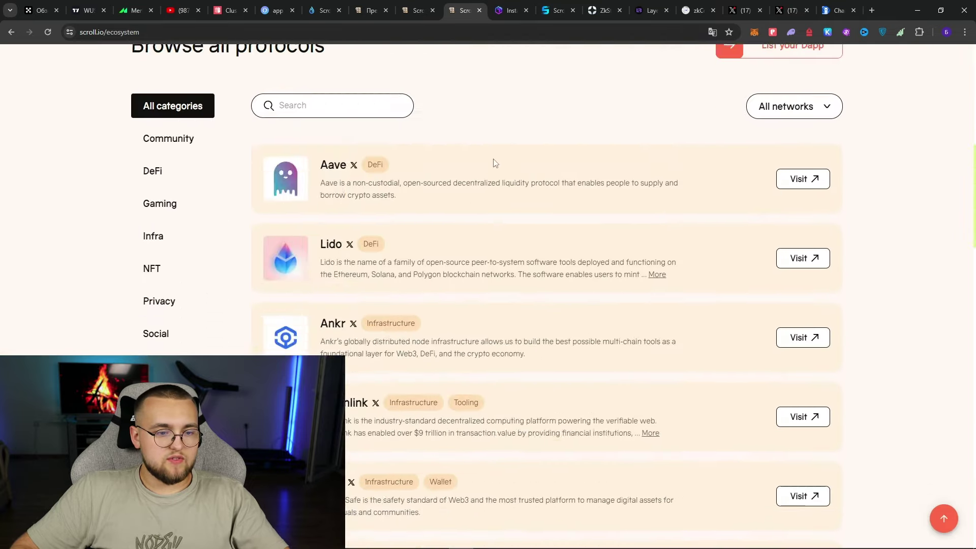
scroll(595, 169, "down", 5)
scroll(599, 170, "down", 5)
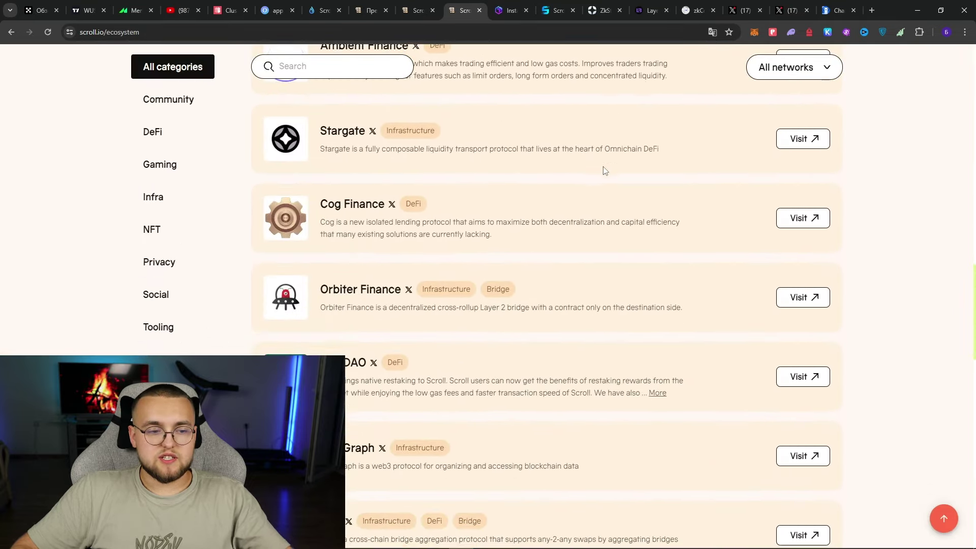
scroll(414, 178, "up", 12)
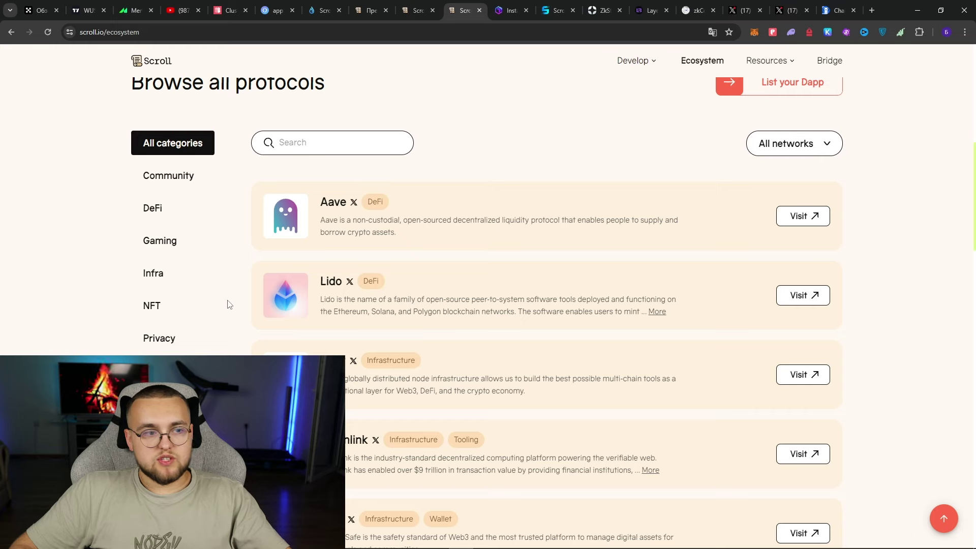
Step: Filter the Scroll protocols by NFT and then by DeFi, and open the KyberSwap site from the DeFi list
left_click(177, 312)
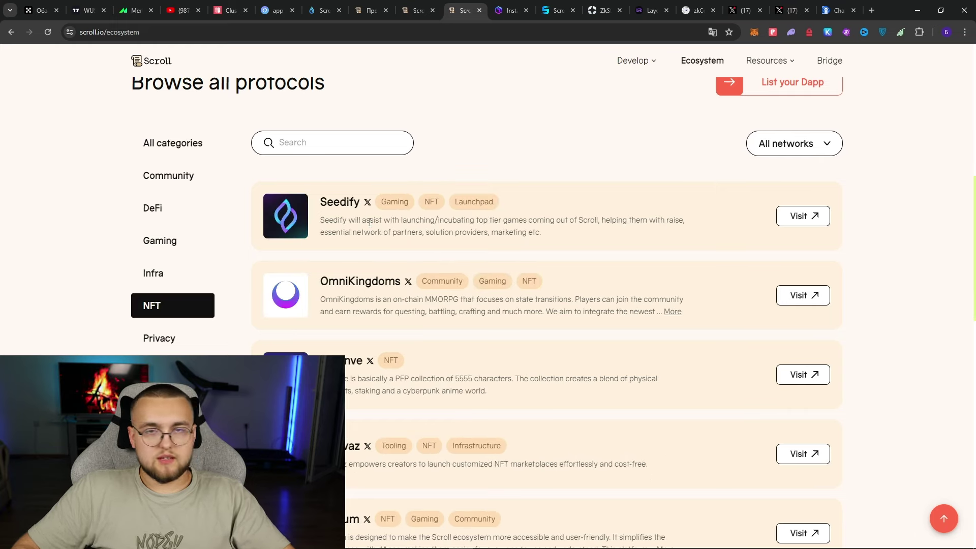
left_click(162, 219)
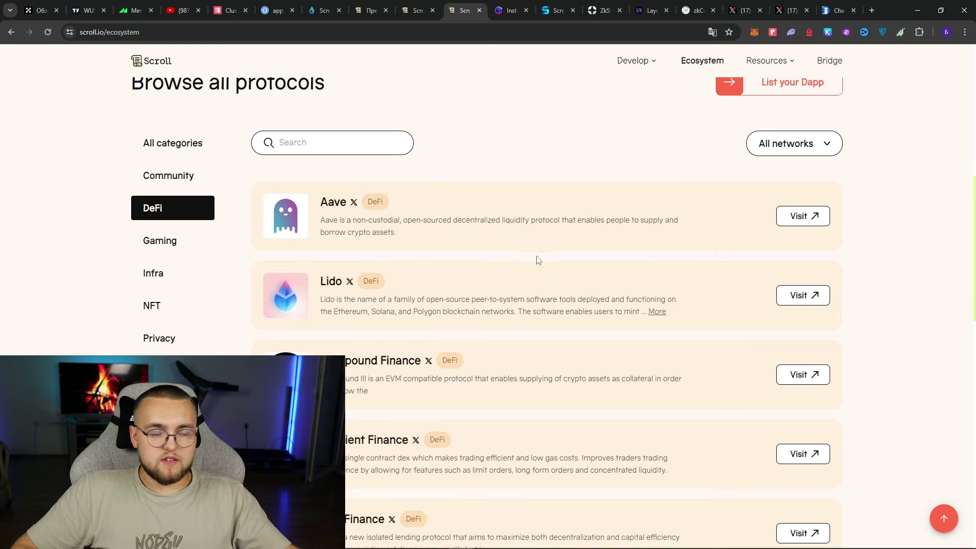
scroll(256, 144, "down", 2)
scroll(587, 222, "down", 6)
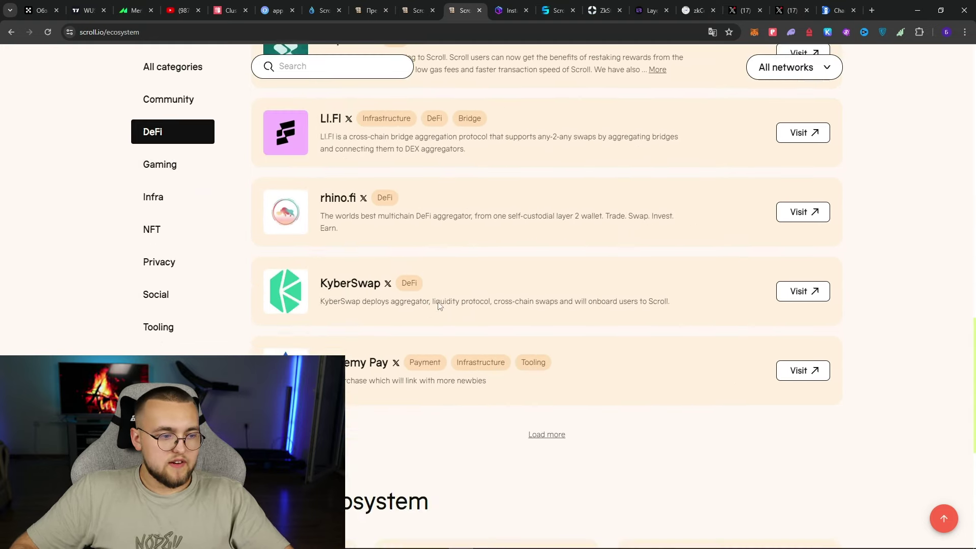
left_click(817, 293)
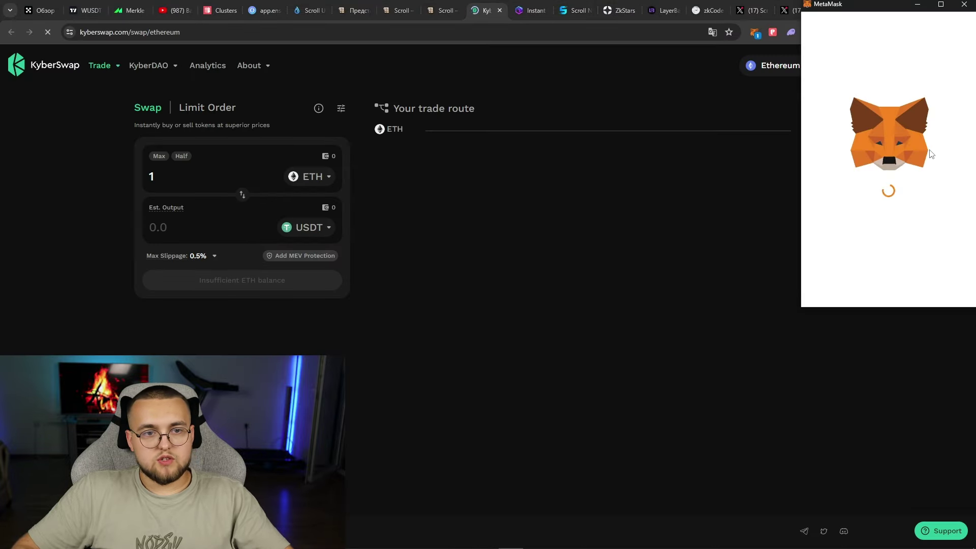
Step: Review KyberSwap's MetaMask request to add its RPC provider for the Ethereum network, and reject it
left_click(869, 295)
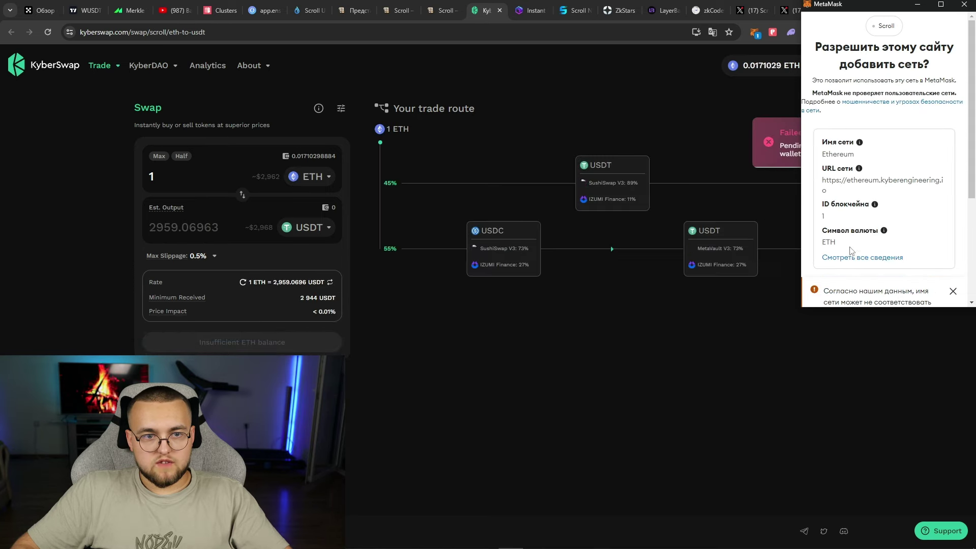
scroll(931, 267, "down", 3)
left_click(933, 287)
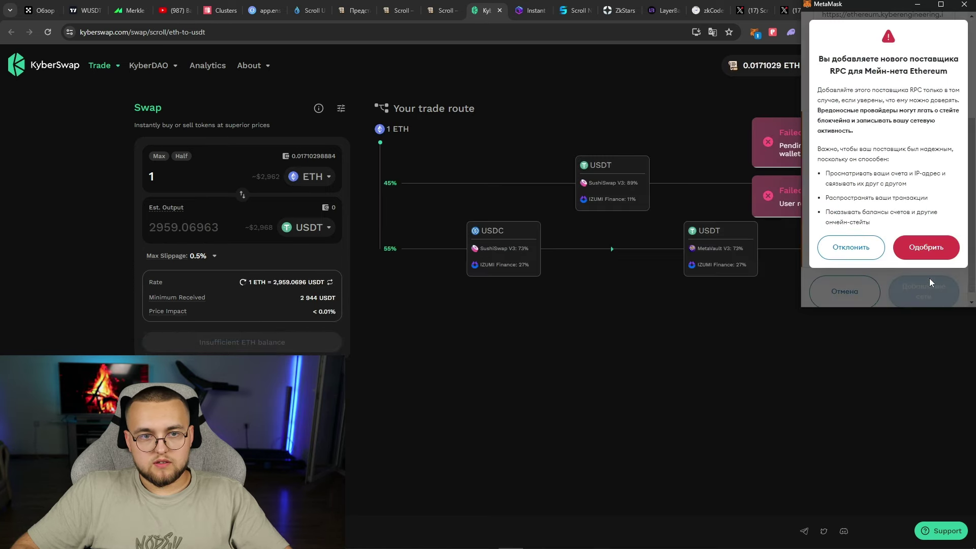
left_click(843, 248)
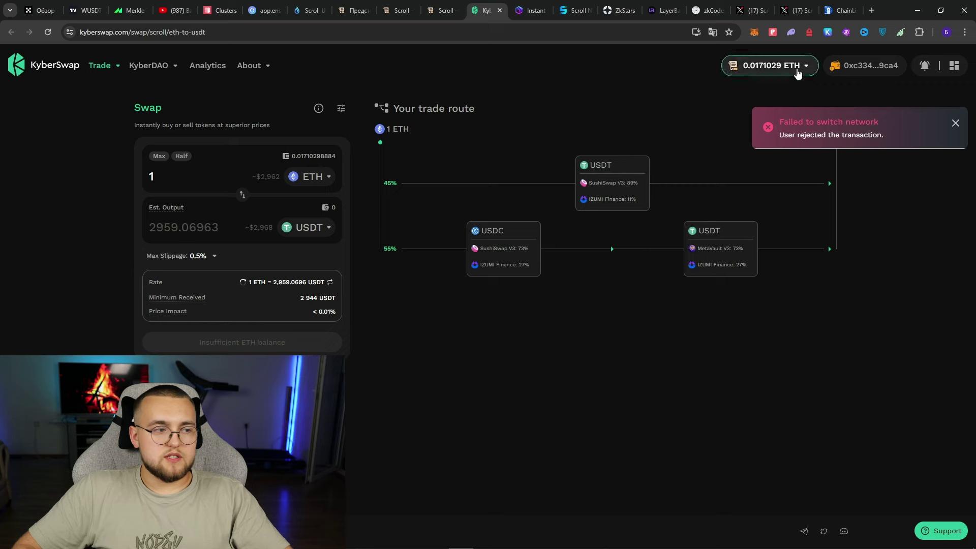
Step: View KyberSwap's output token choices, then close KyberSwap and return to Scroll's DeFi protocol list
left_click(308, 228)
left_click(658, 264)
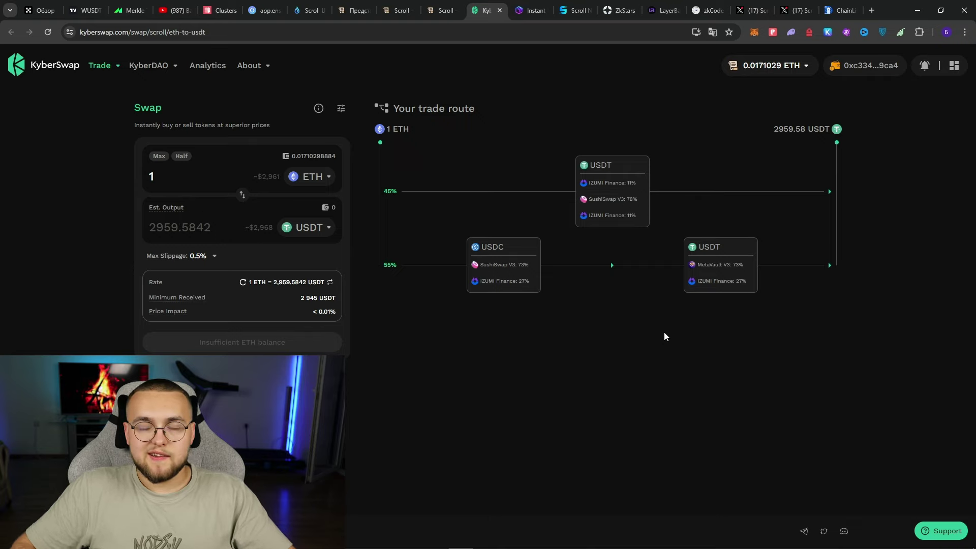
left_click(500, 10)
scroll(605, 253, "up", 15)
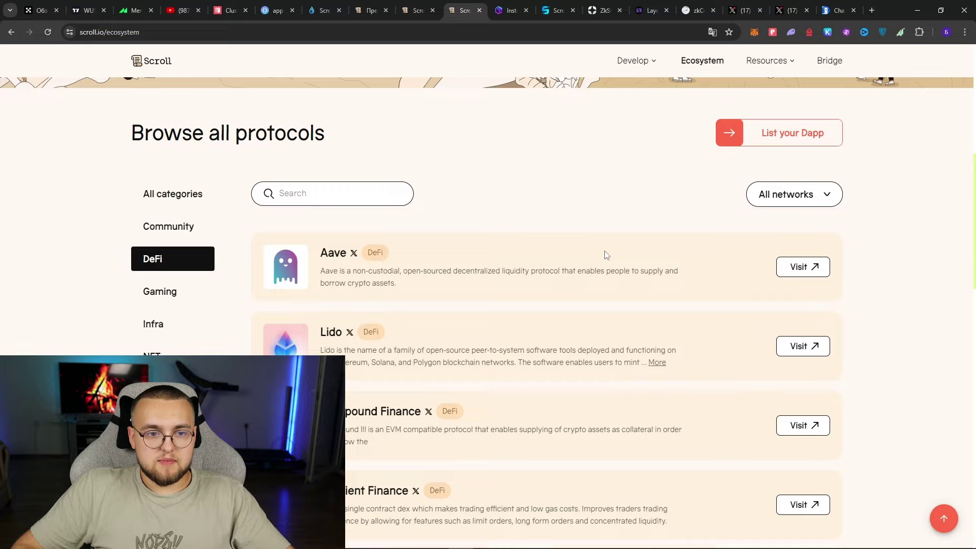
scroll(520, 251, "down", 6)
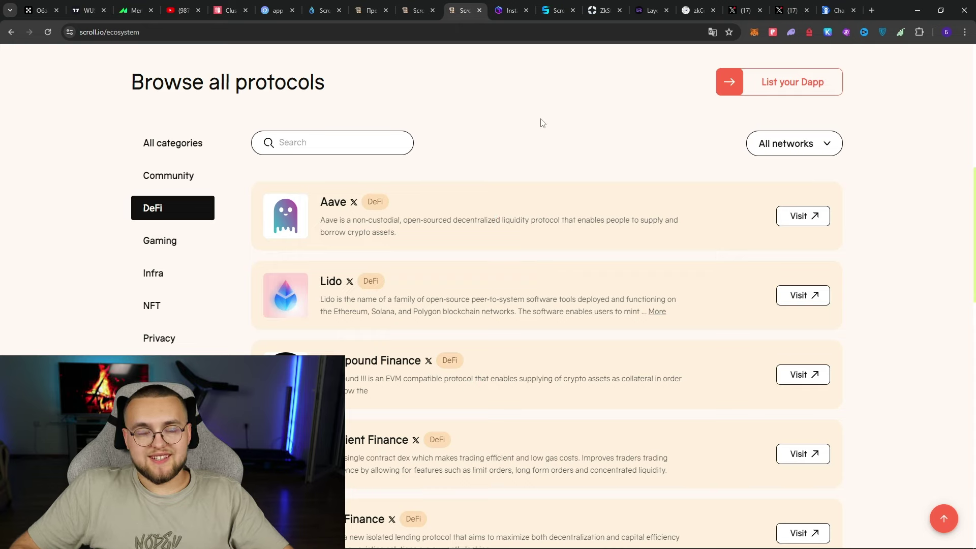
Step: Switch to Scroll Name Service and look up the domain lovebanlife.scroll
left_click(511, 10)
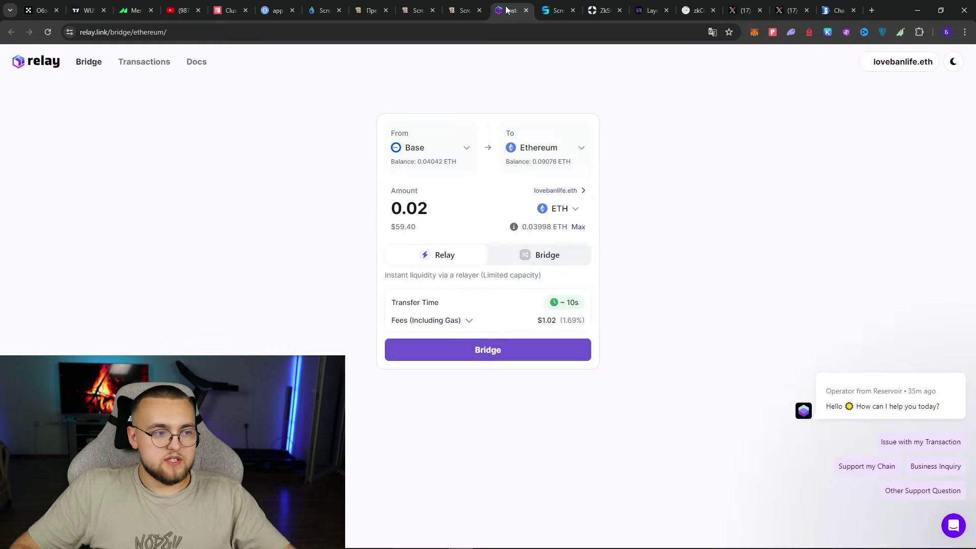
left_click(558, 10)
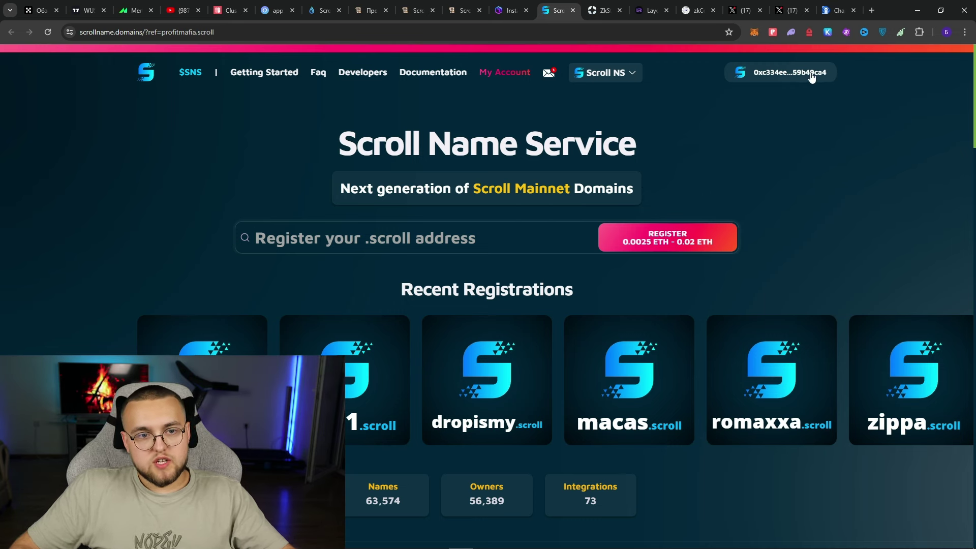
mouse_move(740, 543)
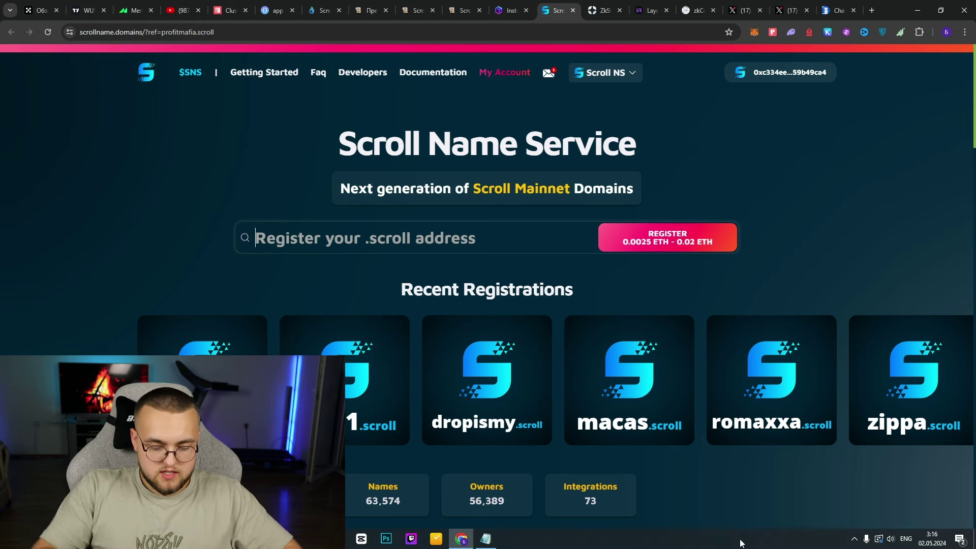
type("love")
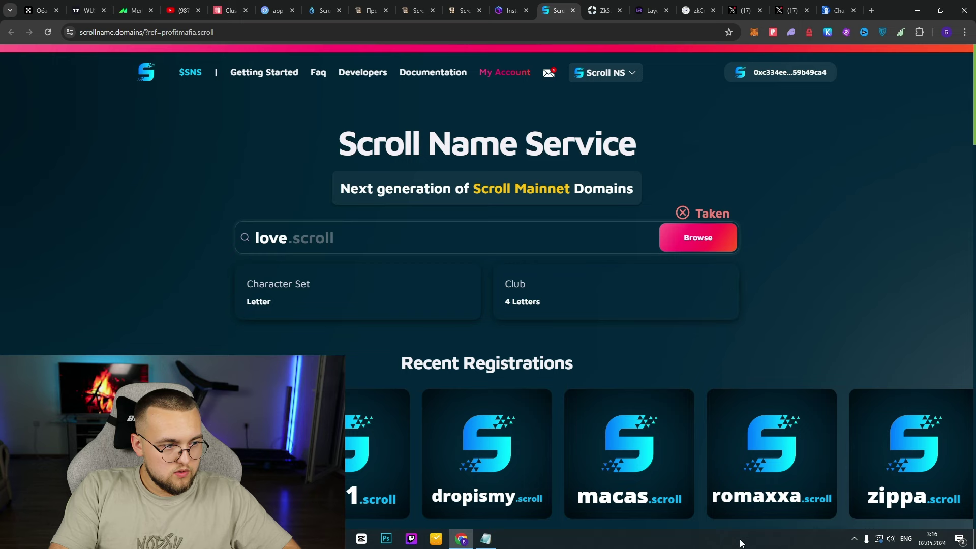
type("banlife")
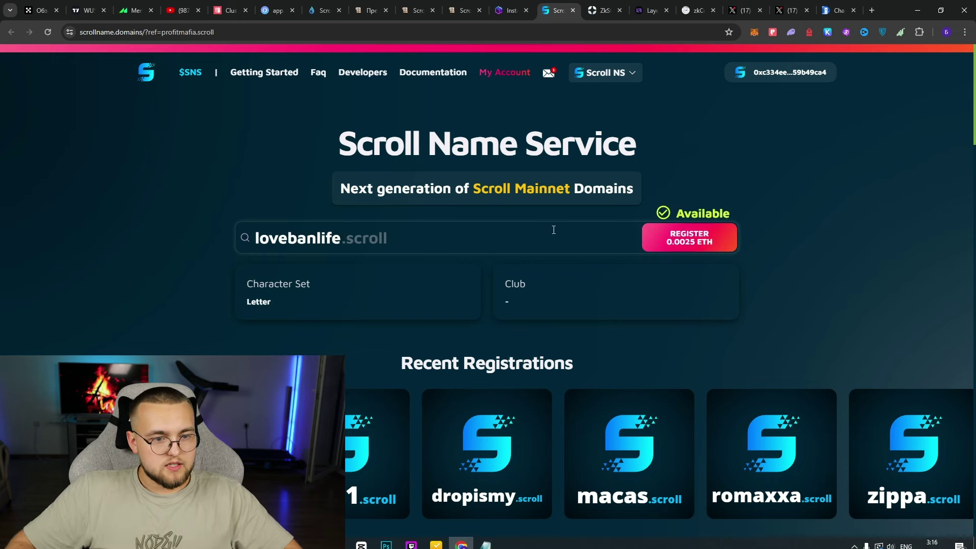
Step: Start registering lovebanlife.scroll for 0.0025 ETH and reject the transaction in Pocket Universe
left_click(719, 246)
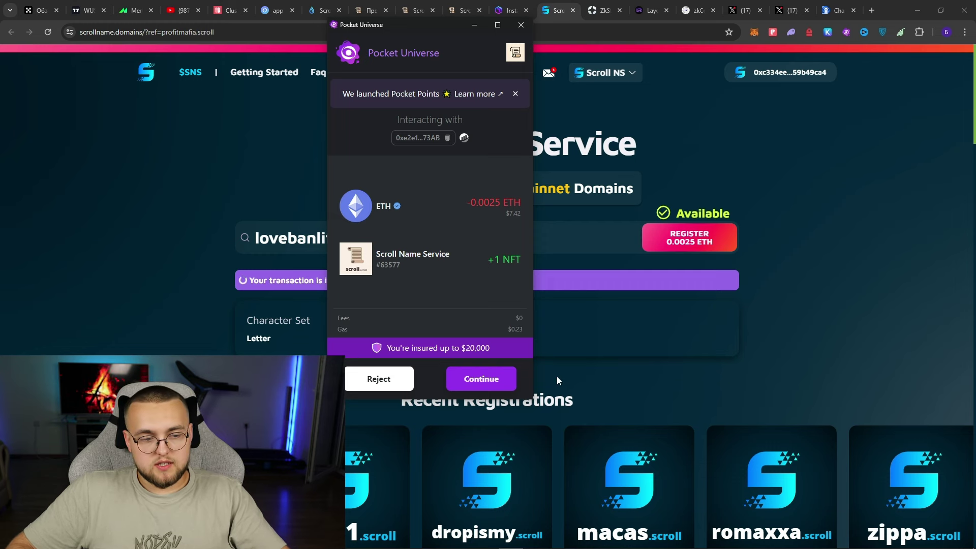
left_click(383, 384)
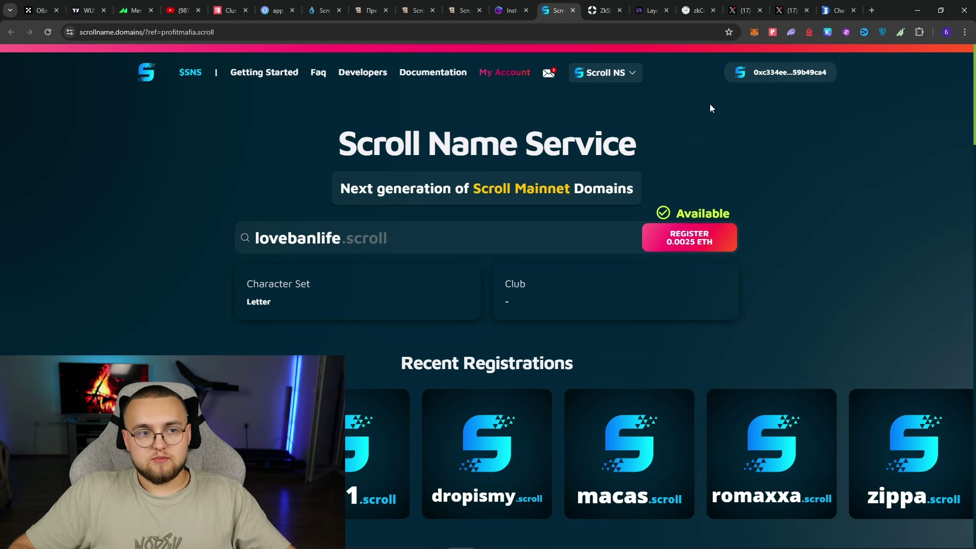
Step: Switch to the ZkStars minting site and view the Zkstars NFTs on offer
left_click(601, 11)
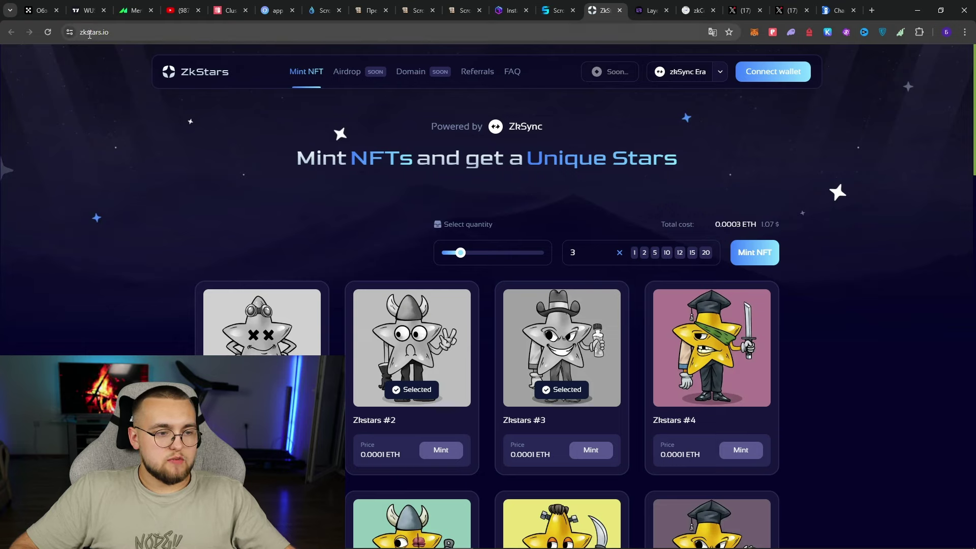
scroll(856, 176, "down", 3)
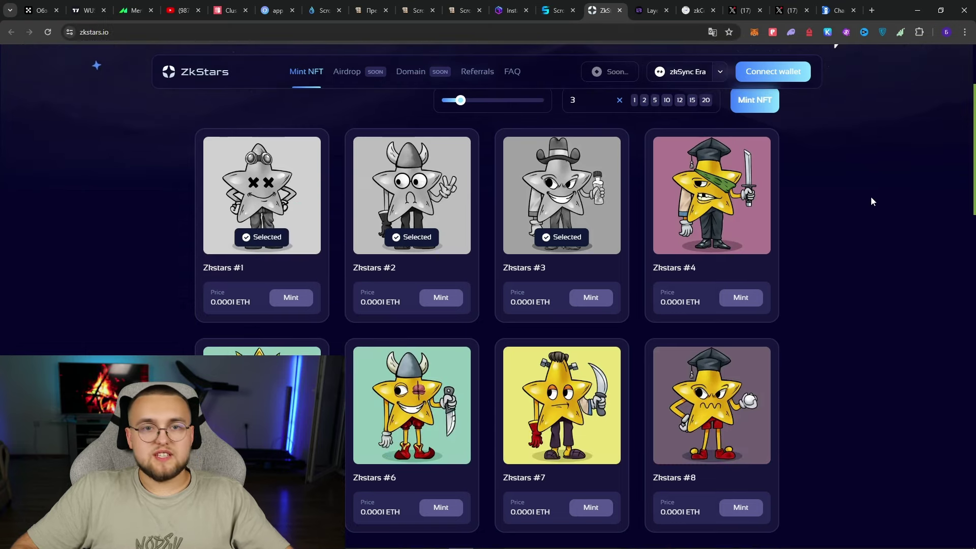